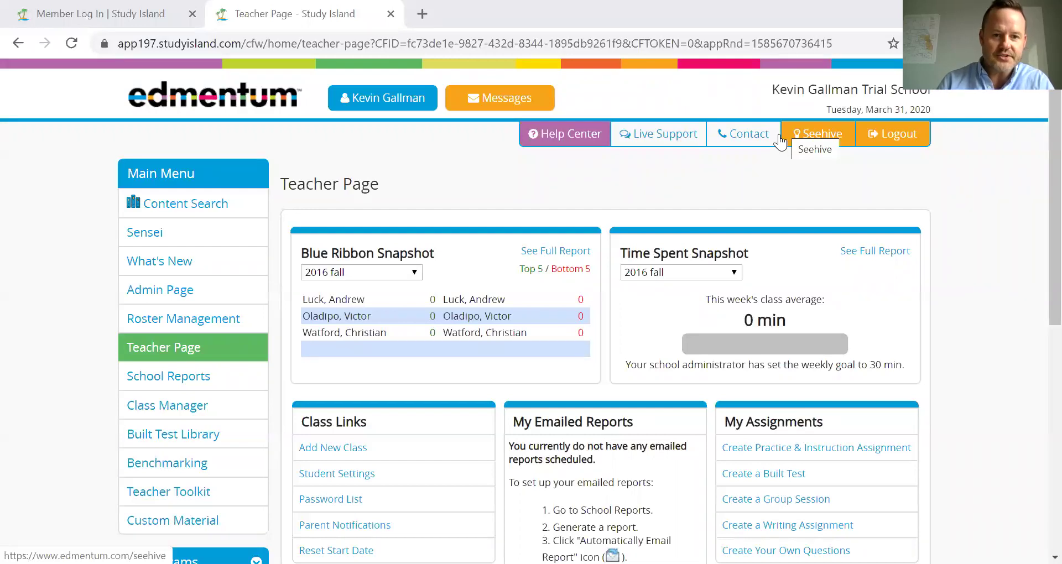
- From the reloaded teacher home page, start a group session for the 5th-grade class
click(191, 349)
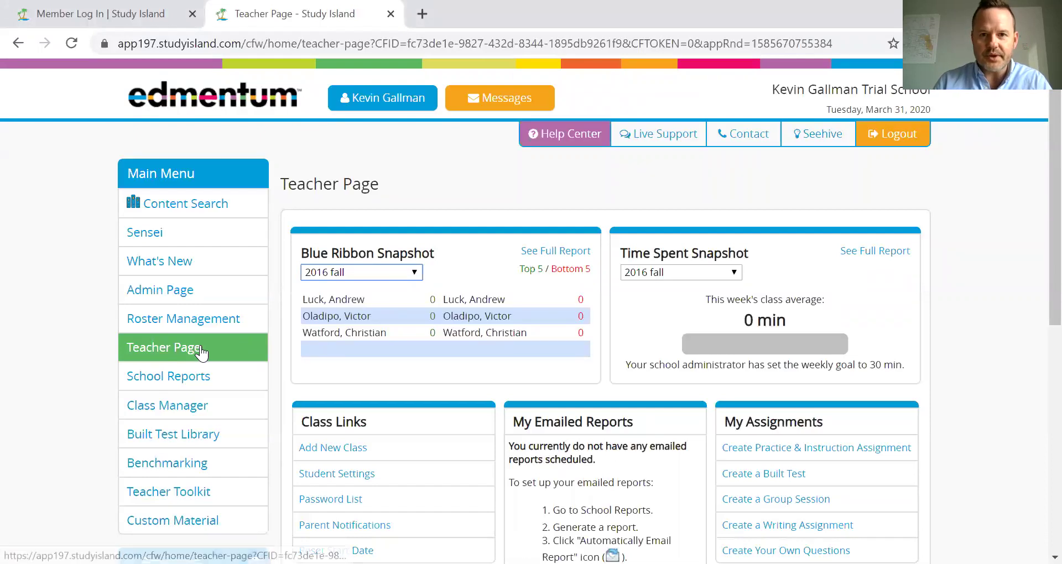
scroll(439, 382, down, 2)
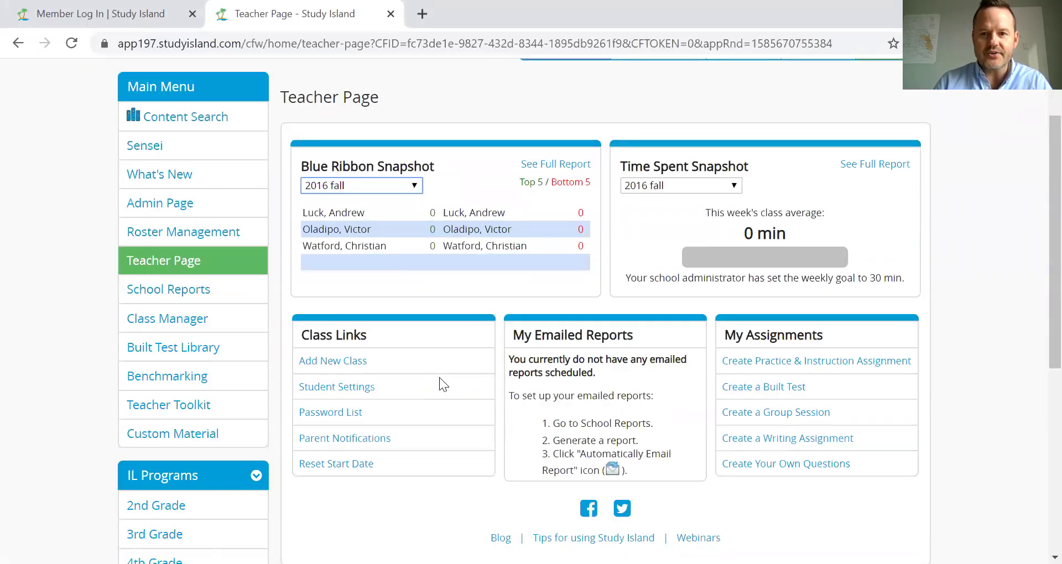
scroll(439, 377, down, 2)
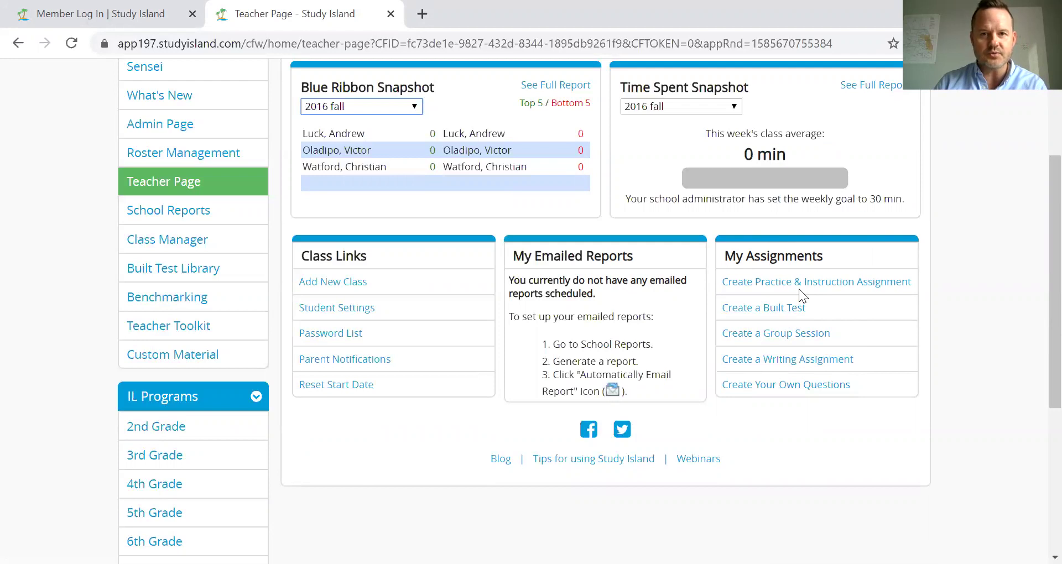
click(786, 334)
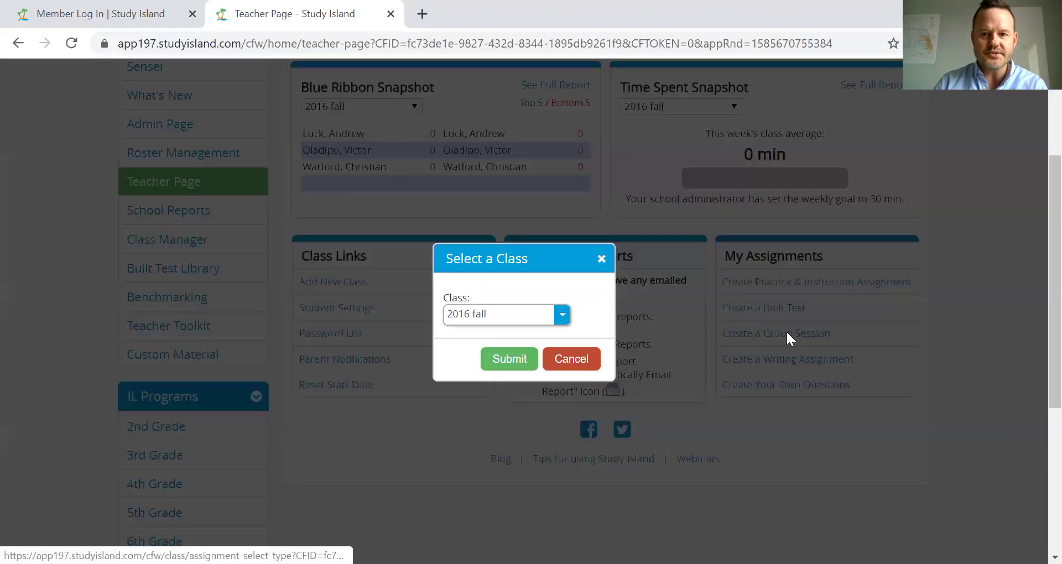
click(563, 315)
click(534, 413)
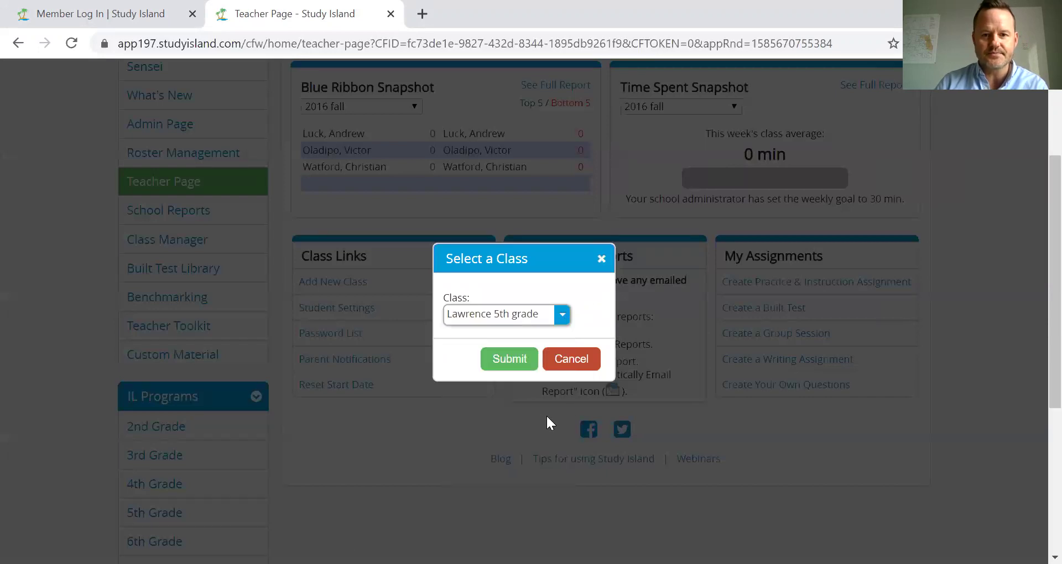
click(522, 364)
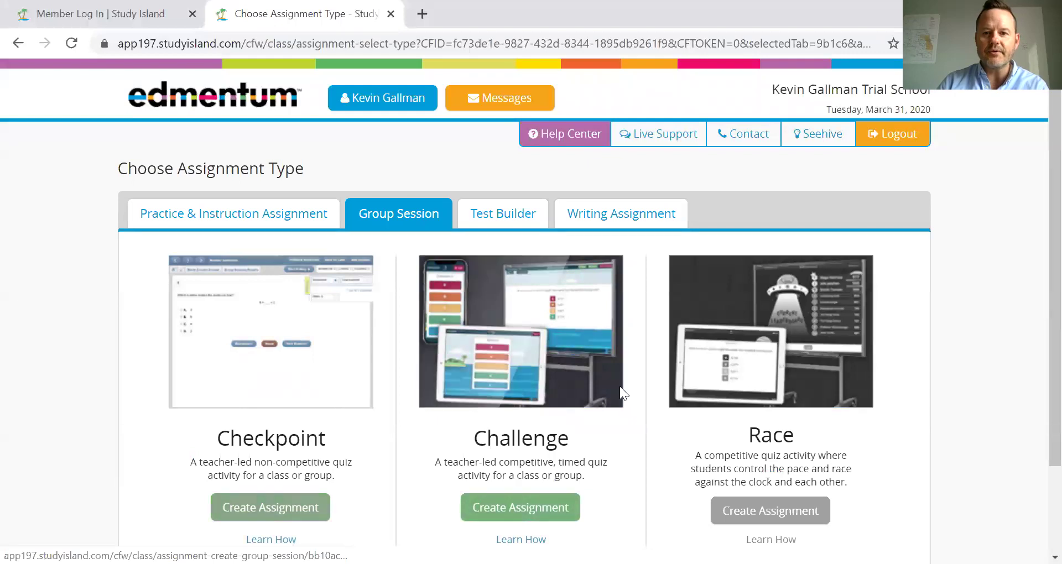
scroll(783, 395, down, 2)
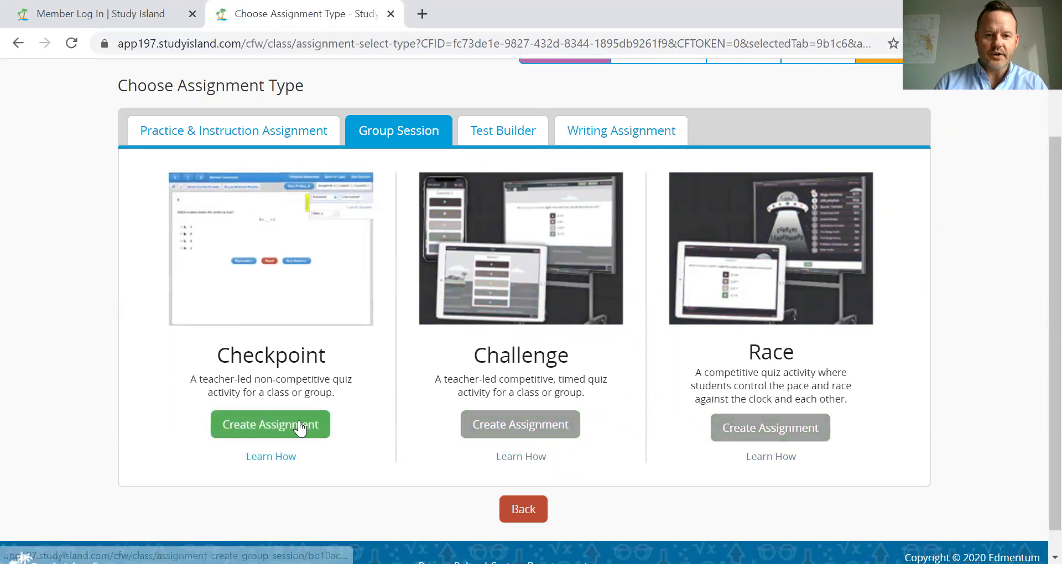
- Create a Checkpoint assignment titled 'Checkpoint' with practice-question selection set to Yes
click(298, 427)
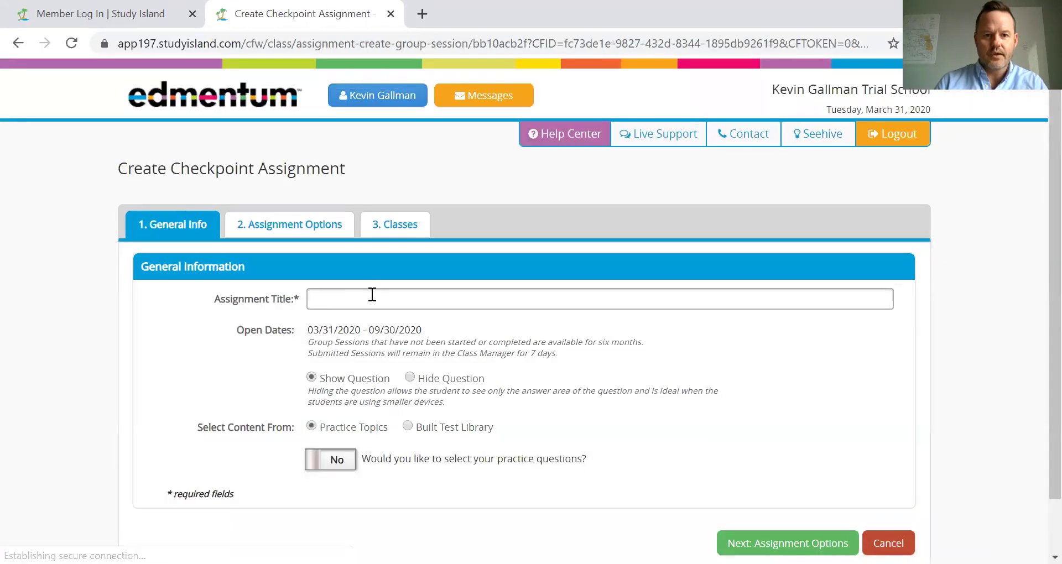
click(372, 295)
text(Che)
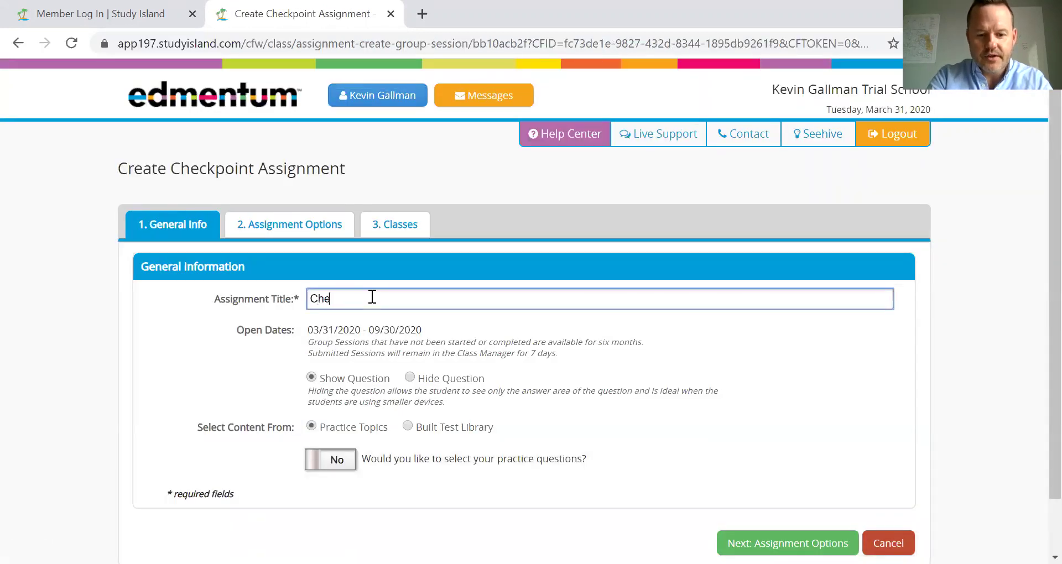
text(ckpoint)
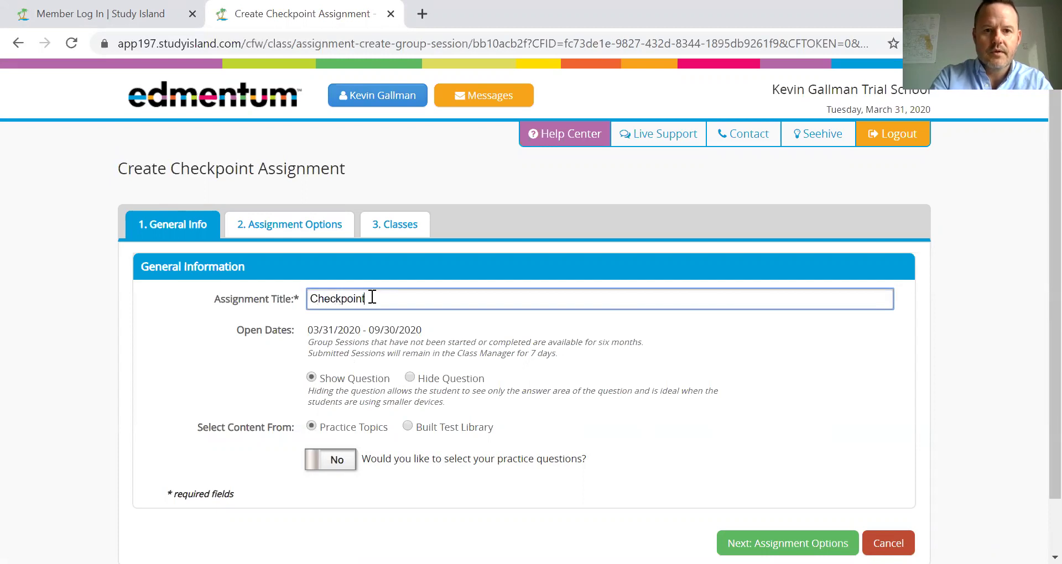
scroll(382, 299, down, 1)
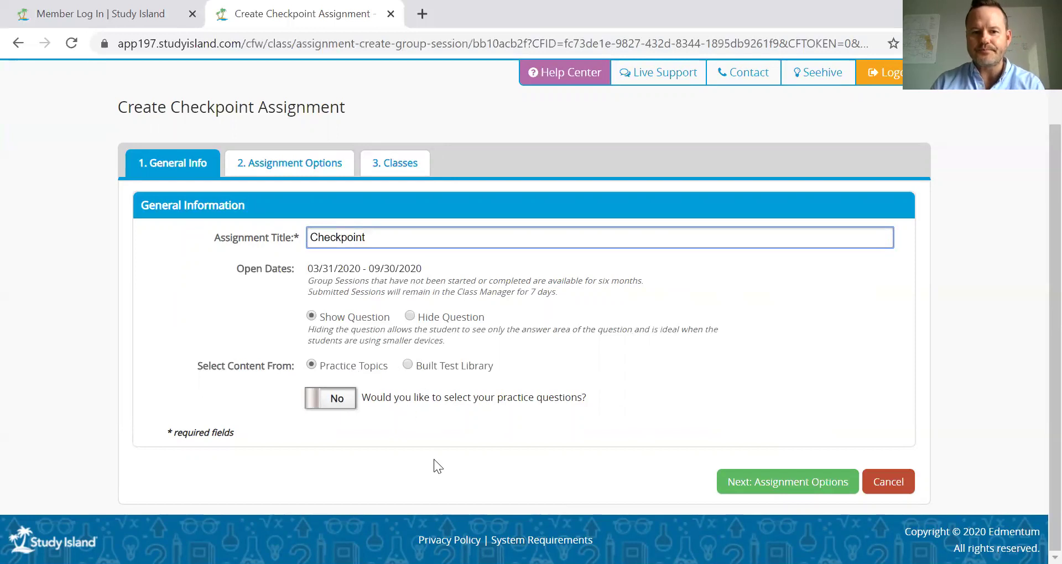
click(313, 406)
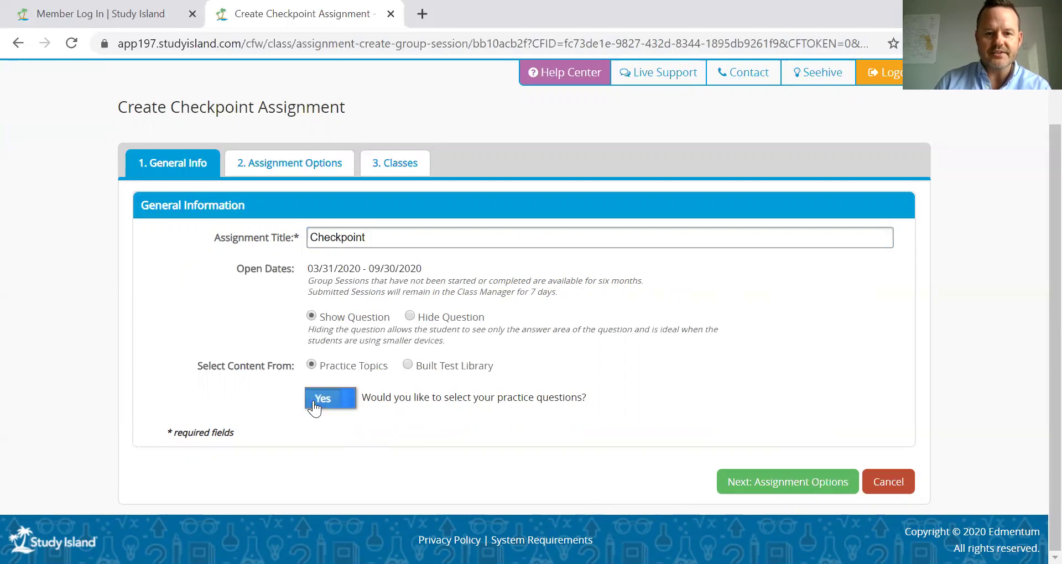
- Open Powers of Ten under IL Programs, 5th Grade, Math (Common Core) - Edition 3
click(806, 483)
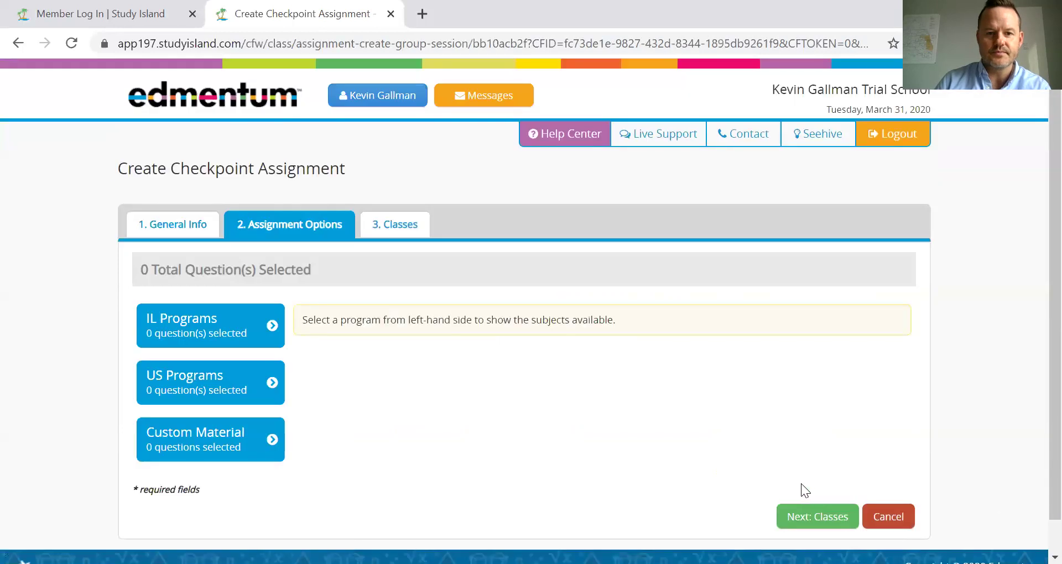
click(269, 337)
click(205, 435)
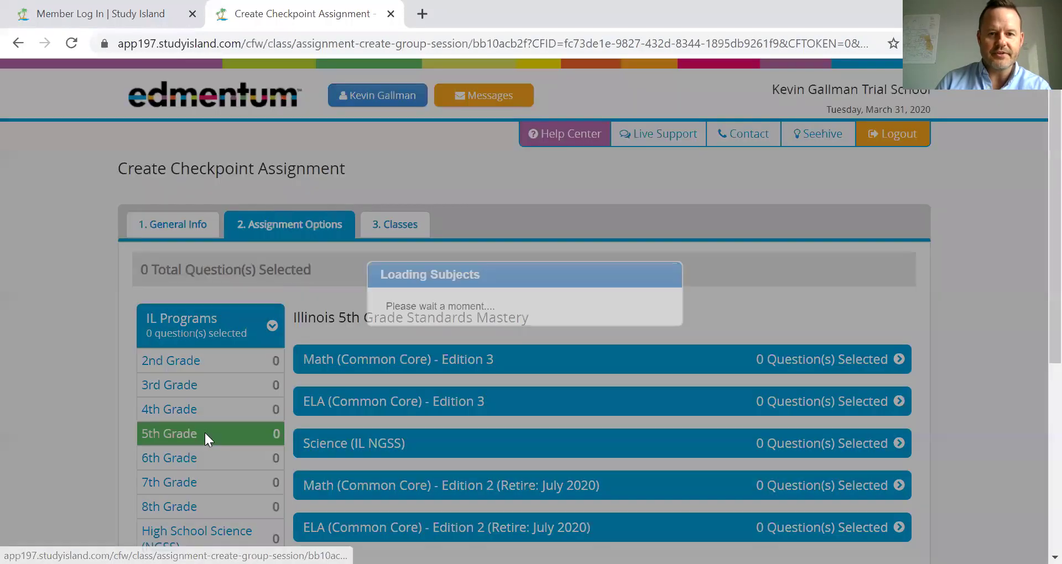
click(897, 360)
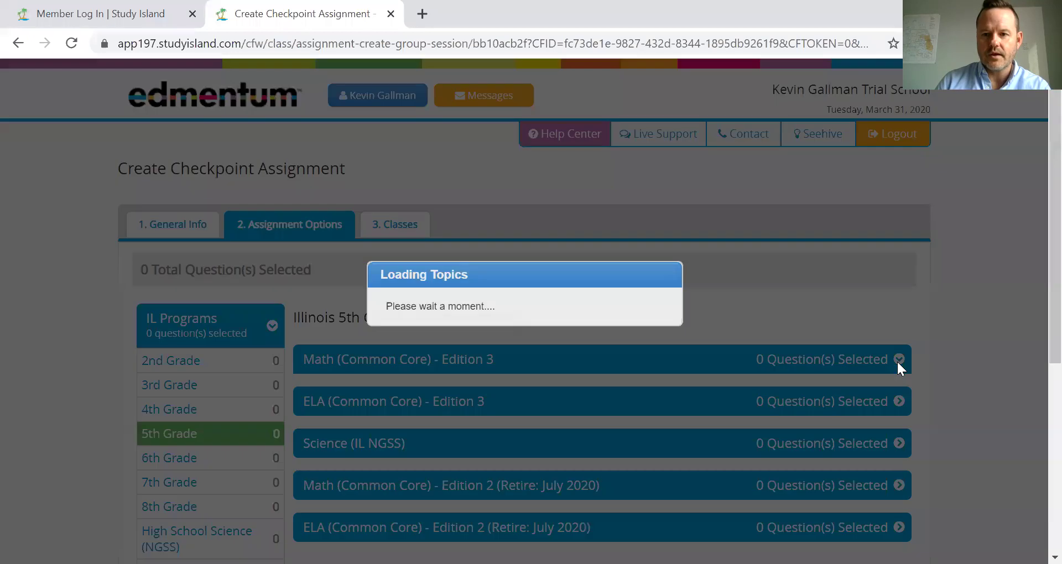
scroll(577, 401, down, 3)
scroll(577, 401, down, 2)
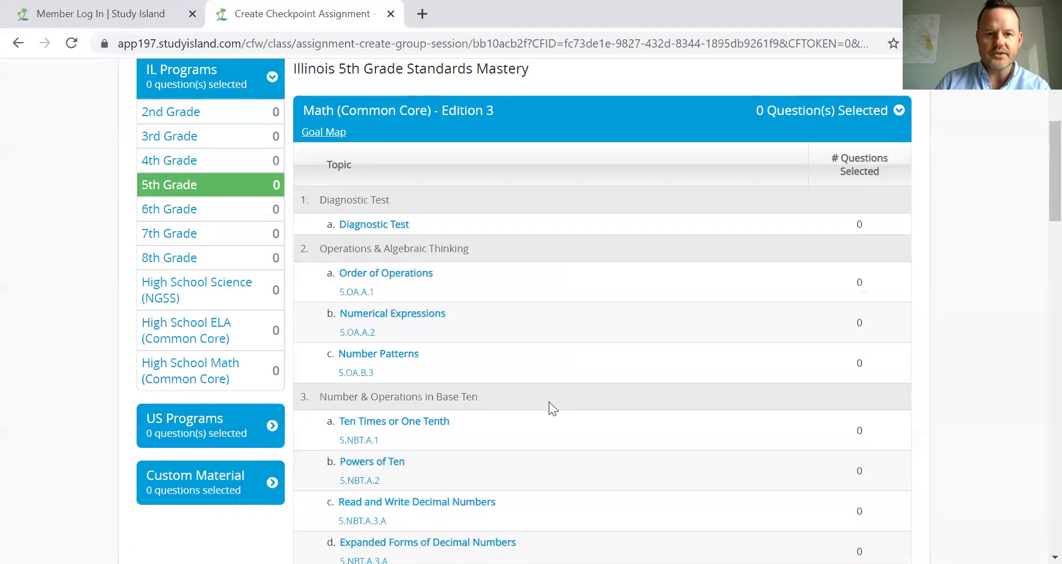
scroll(505, 394, down, 2)
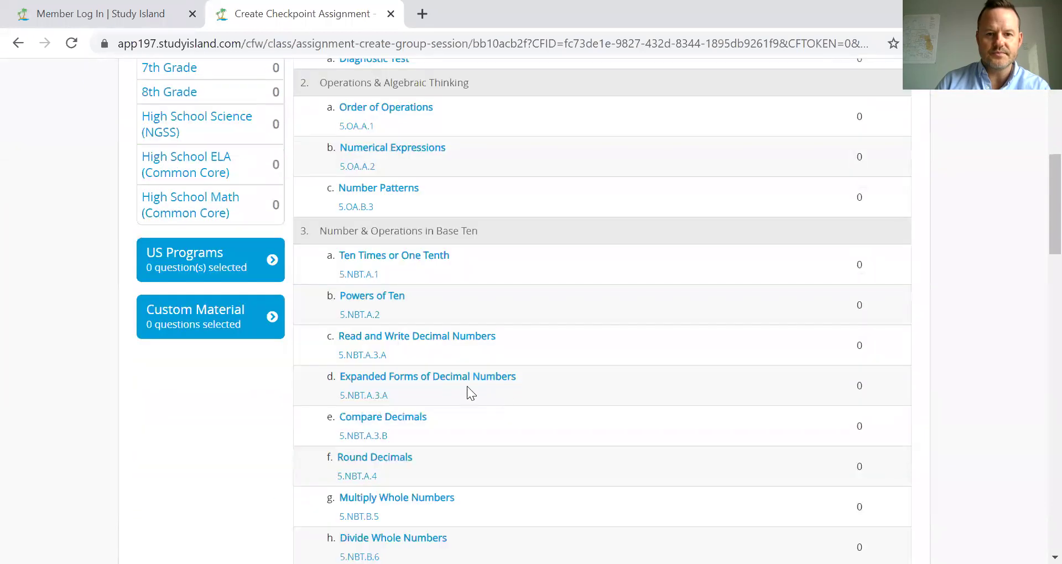
click(380, 299)
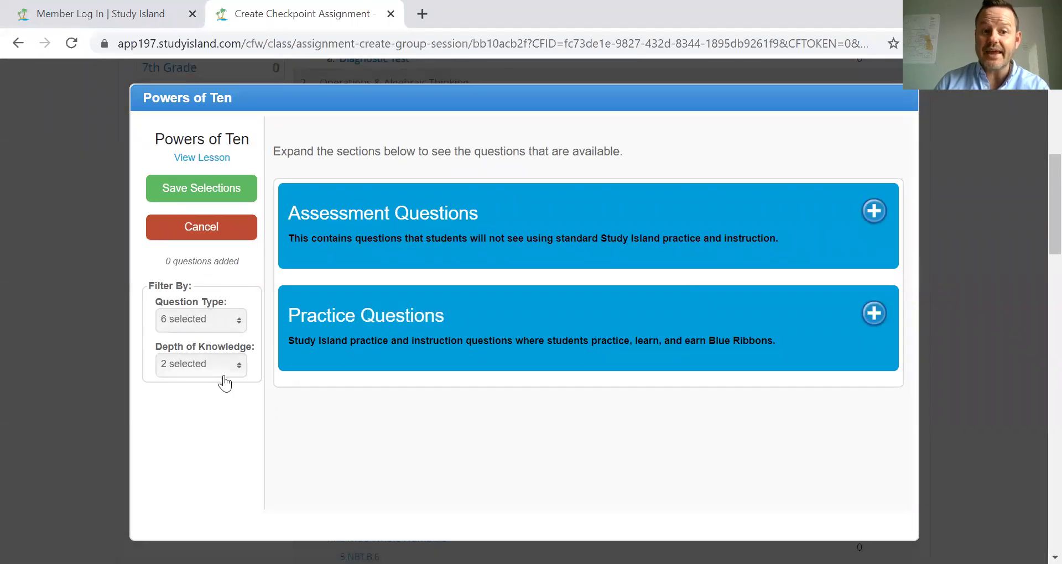
- Add Powers of Ten practice Question 2 and save the selections
click(241, 320)
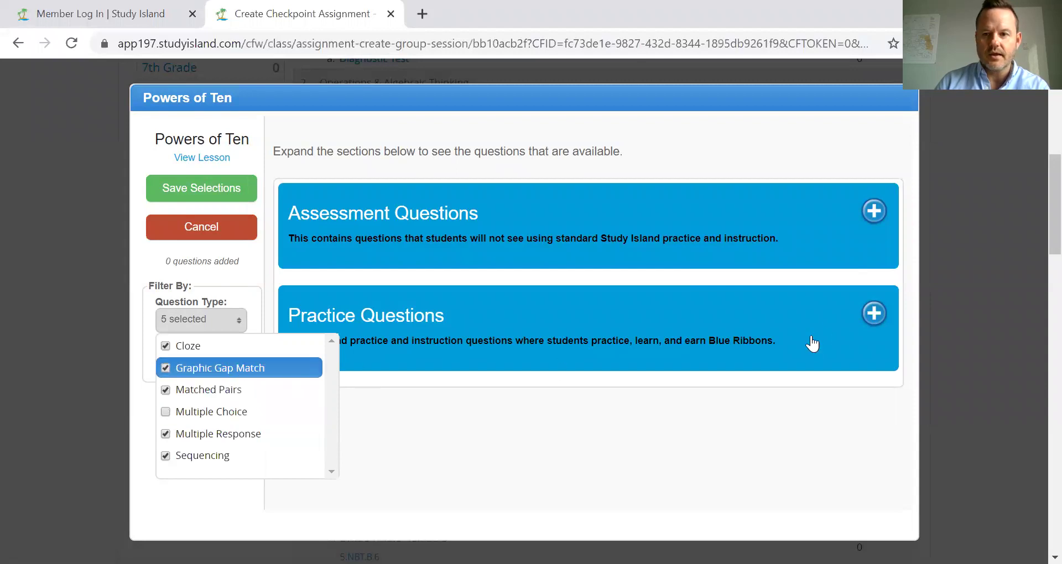
click(872, 320)
scroll(678, 392, down, 5)
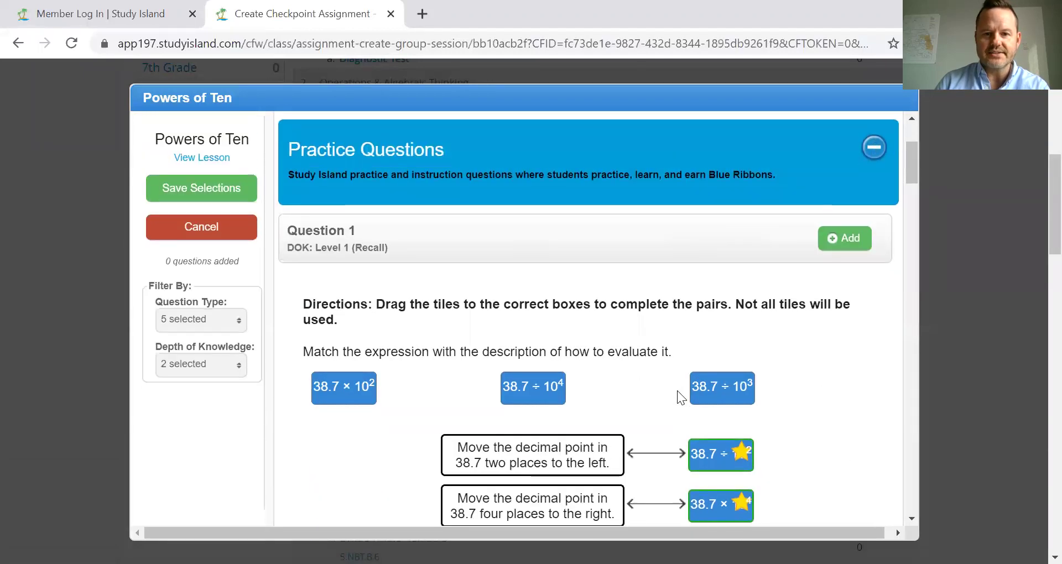
scroll(680, 395, up, 2)
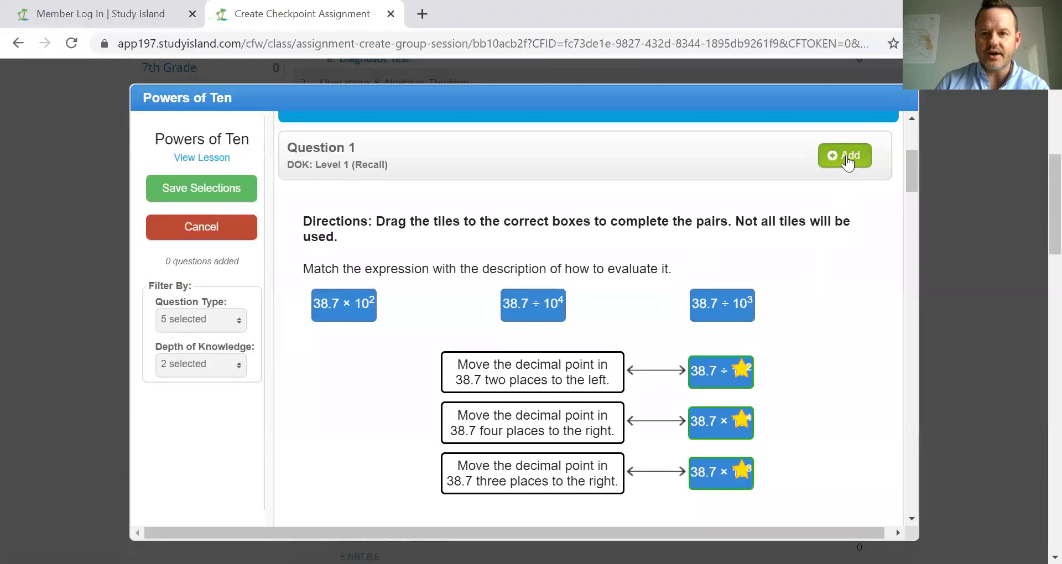
click(844, 156)
scroll(762, 350, down, 10)
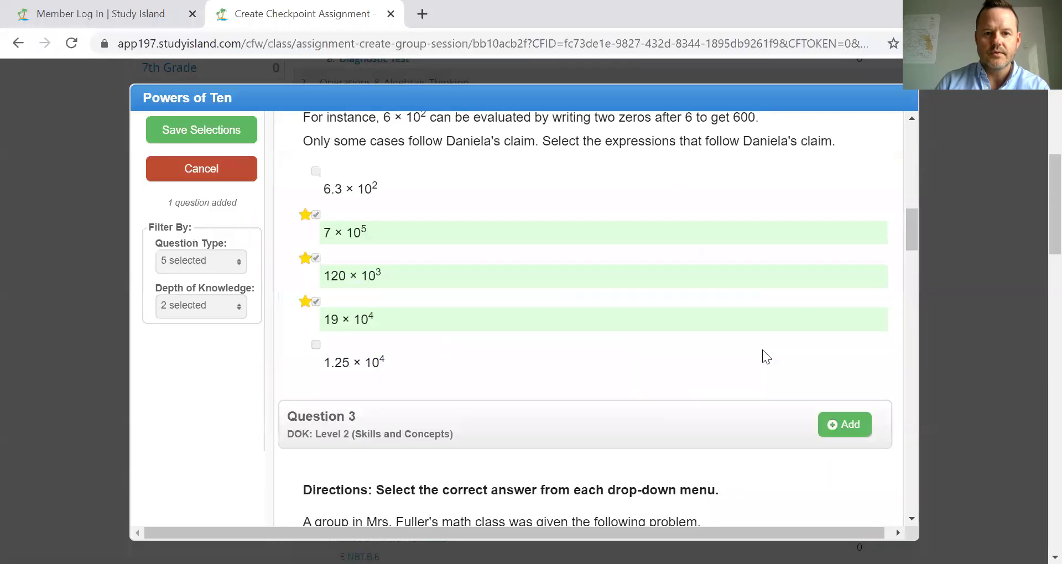
scroll(762, 350, up, 5)
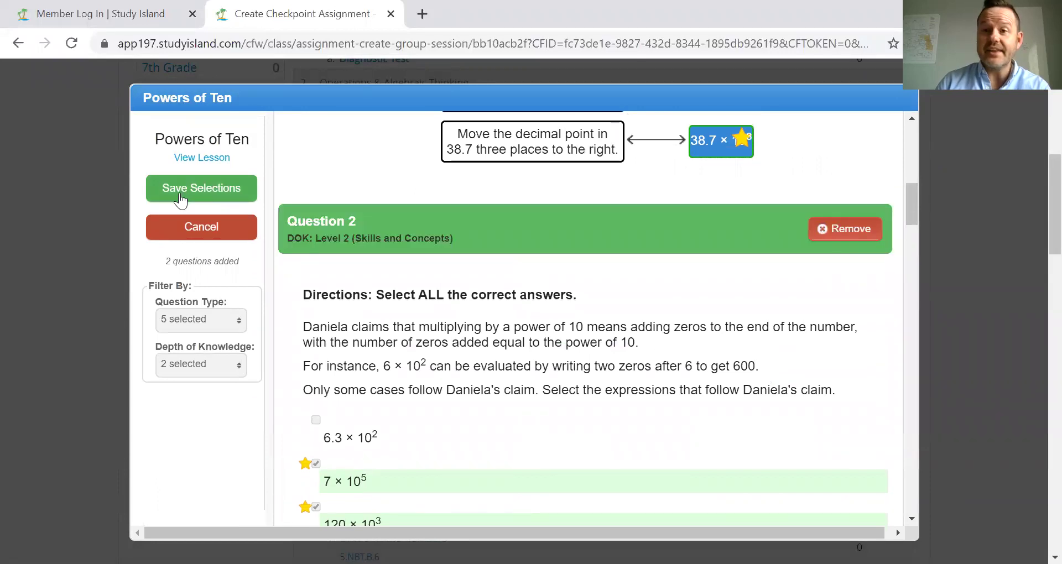
click(180, 200)
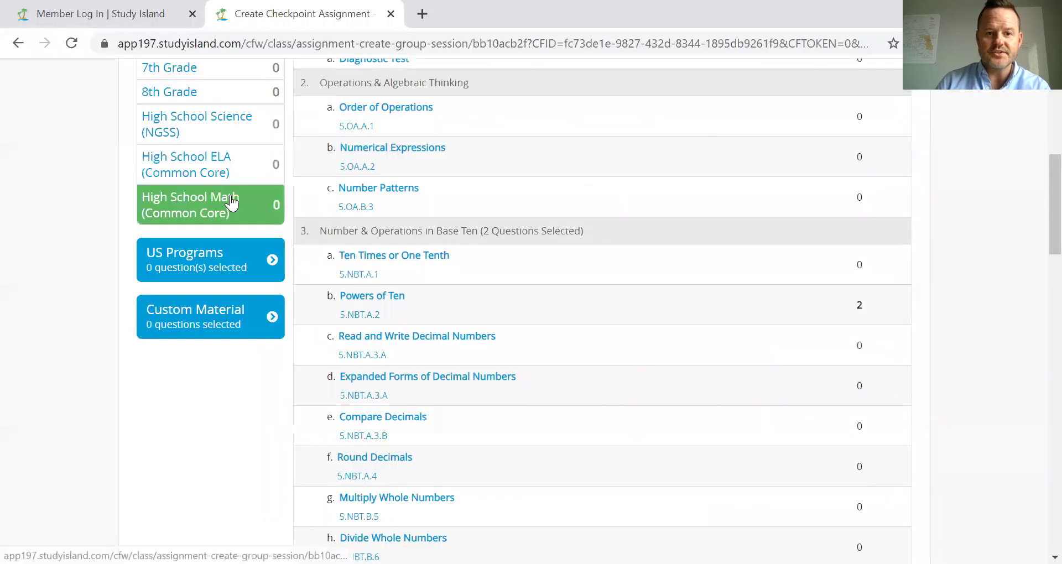
- Add Compare Decimals practice Question 1 and save the selections
click(391, 419)
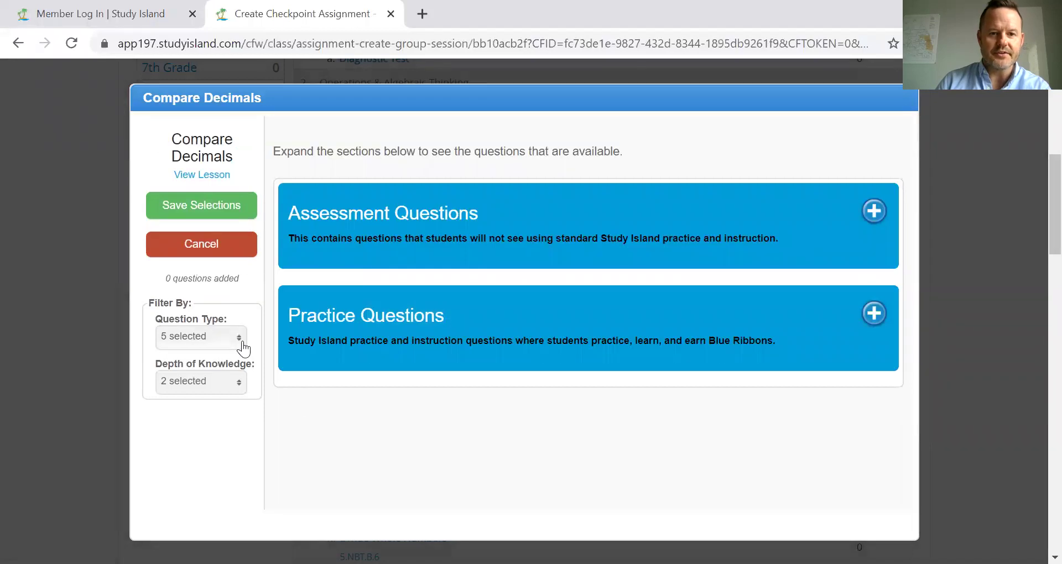
click(873, 314)
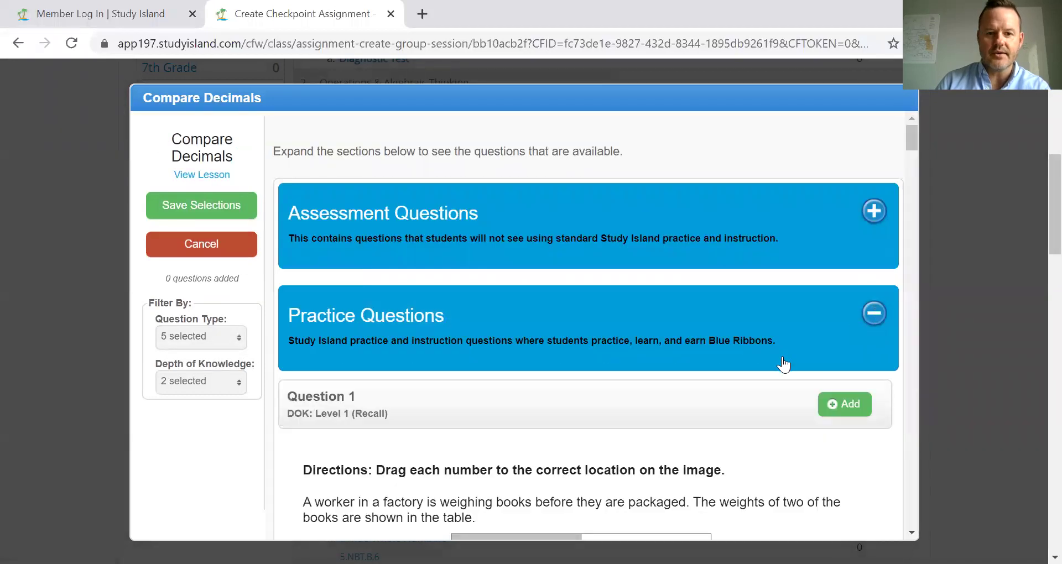
scroll(782, 356, down, 5)
click(842, 159)
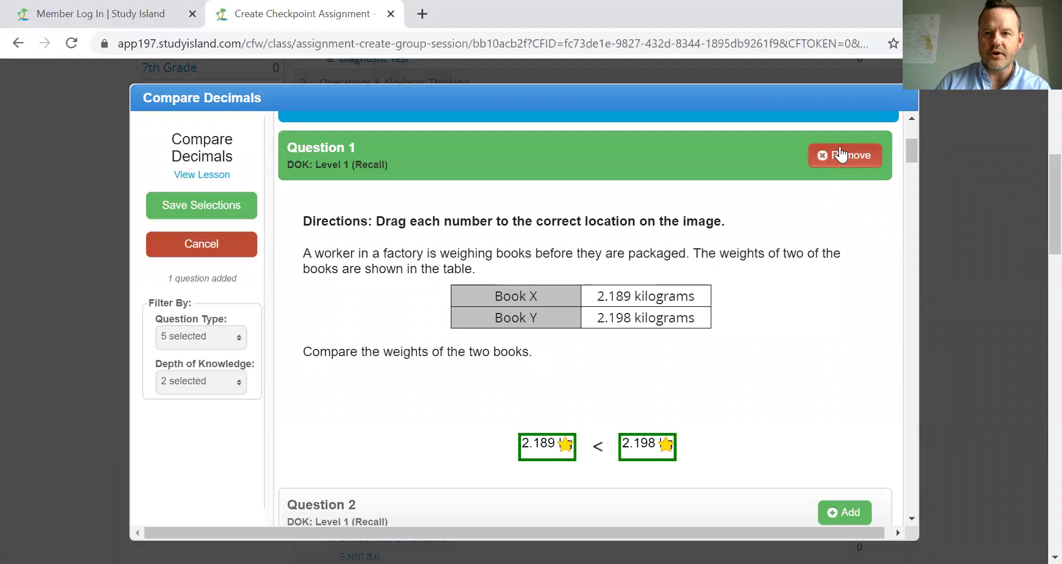
scroll(813, 453, up, 5)
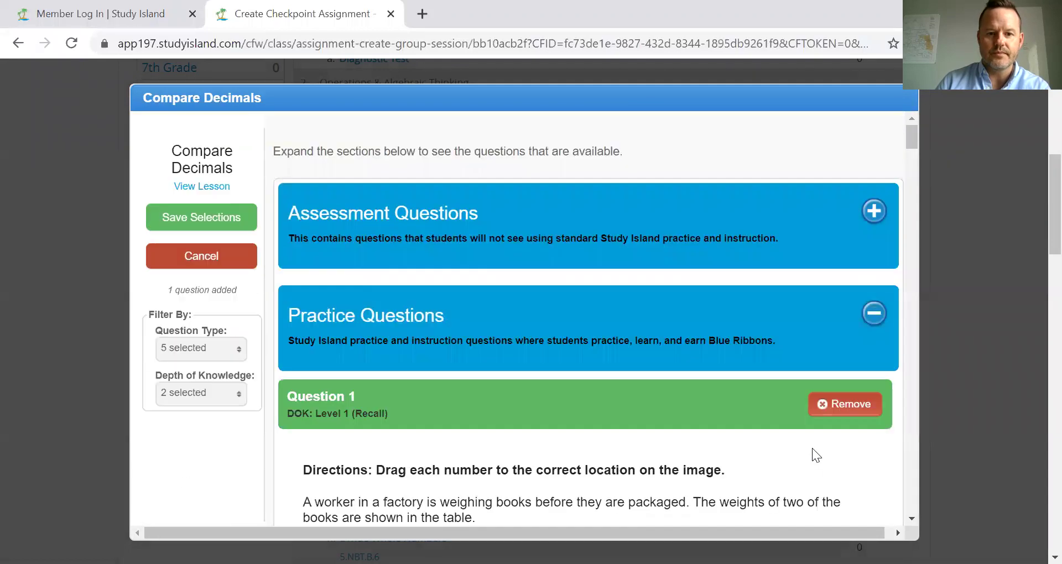
click(220, 204)
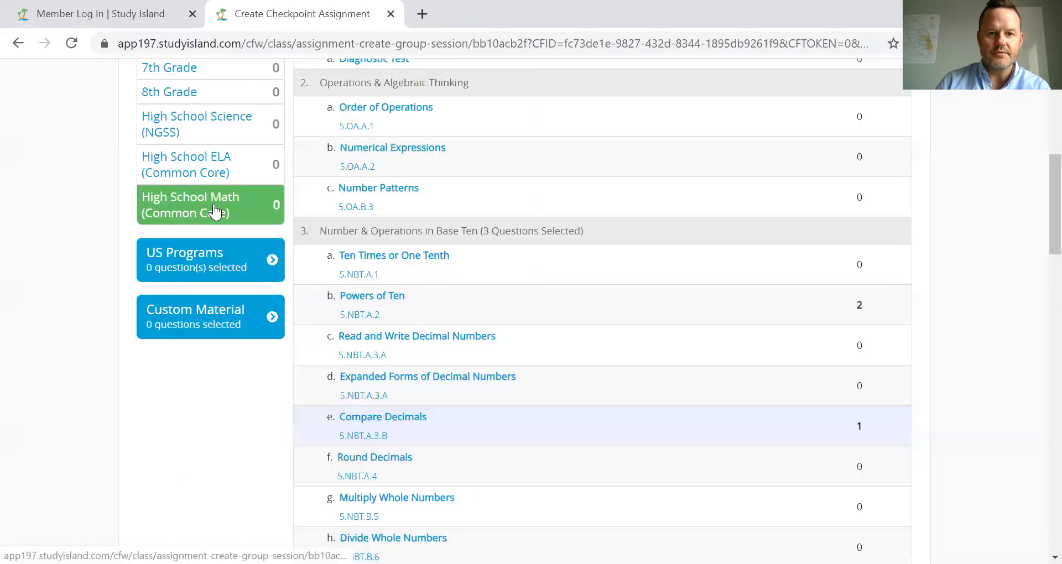
- Save the Checkpoint for the checked 5th-grade class and start the session live
scroll(521, 329, down, 2)
scroll(522, 330, down, 20)
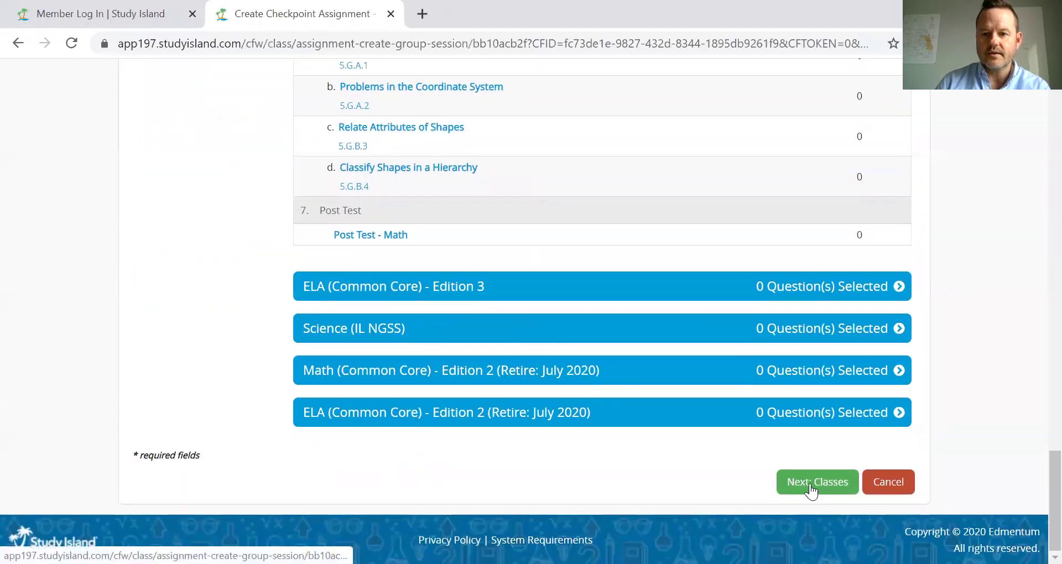
click(811, 487)
scroll(670, 423, down, 7)
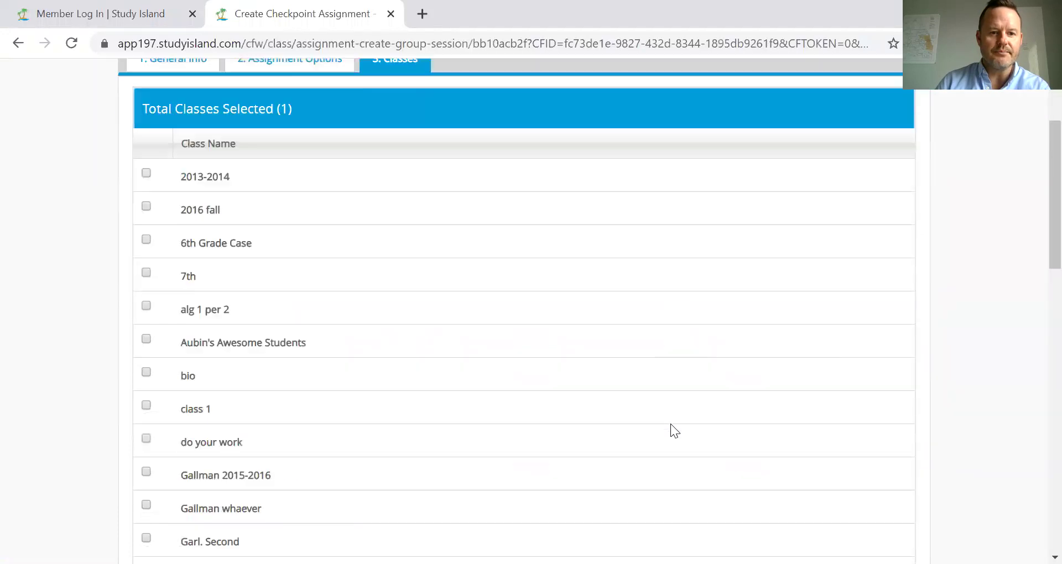
scroll(671, 426, down, 3)
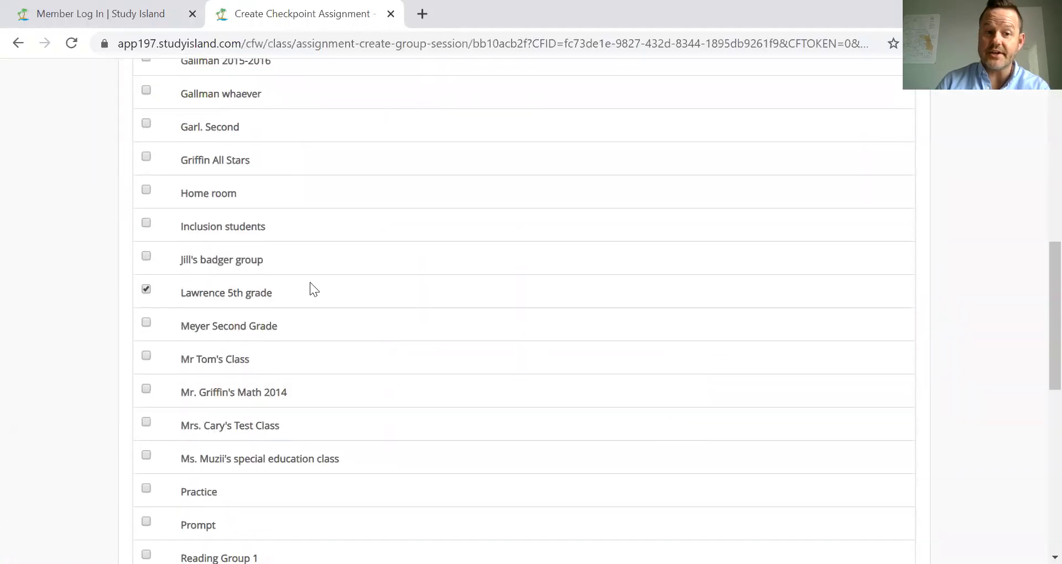
scroll(486, 315, down, 2)
scroll(485, 317, down, 2)
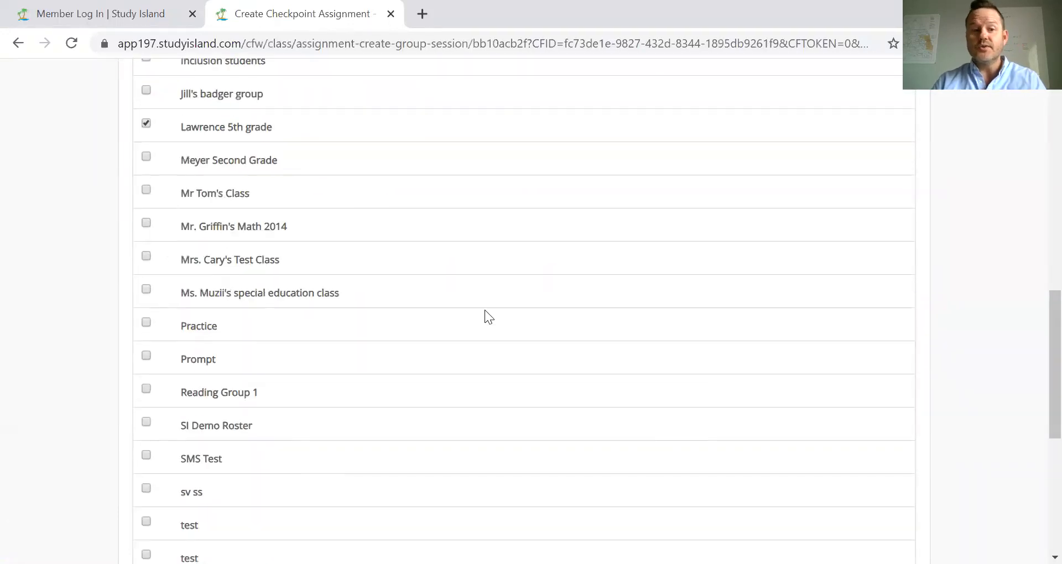
scroll(492, 318, down, 2)
scroll(500, 313, down, 4)
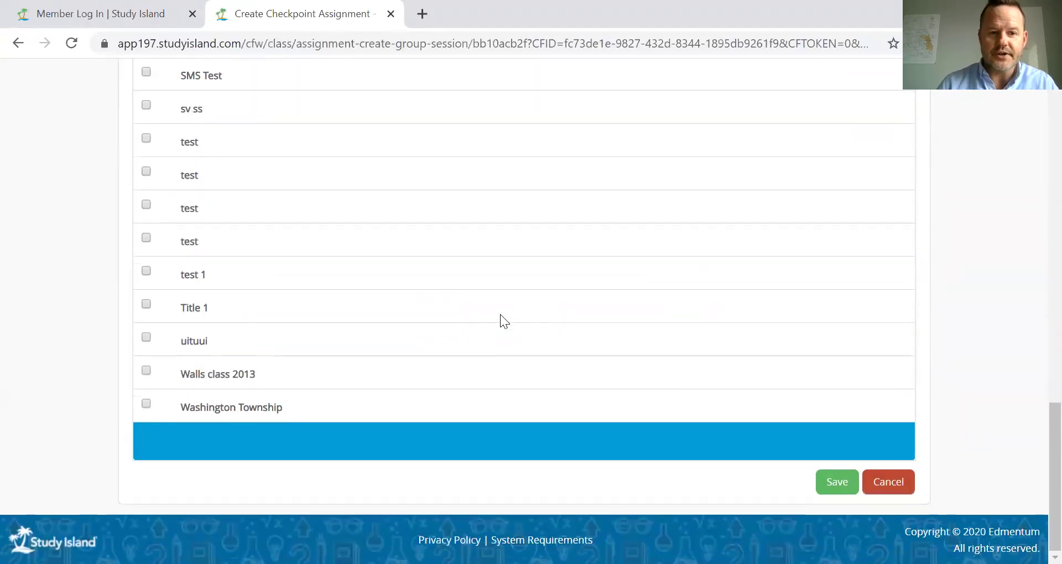
click(836, 482)
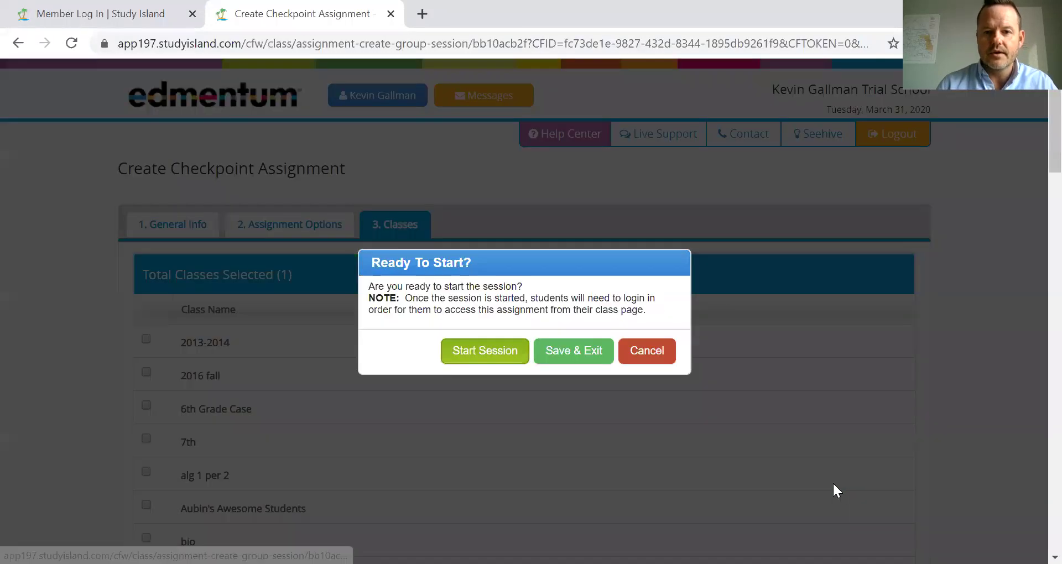
click(487, 346)
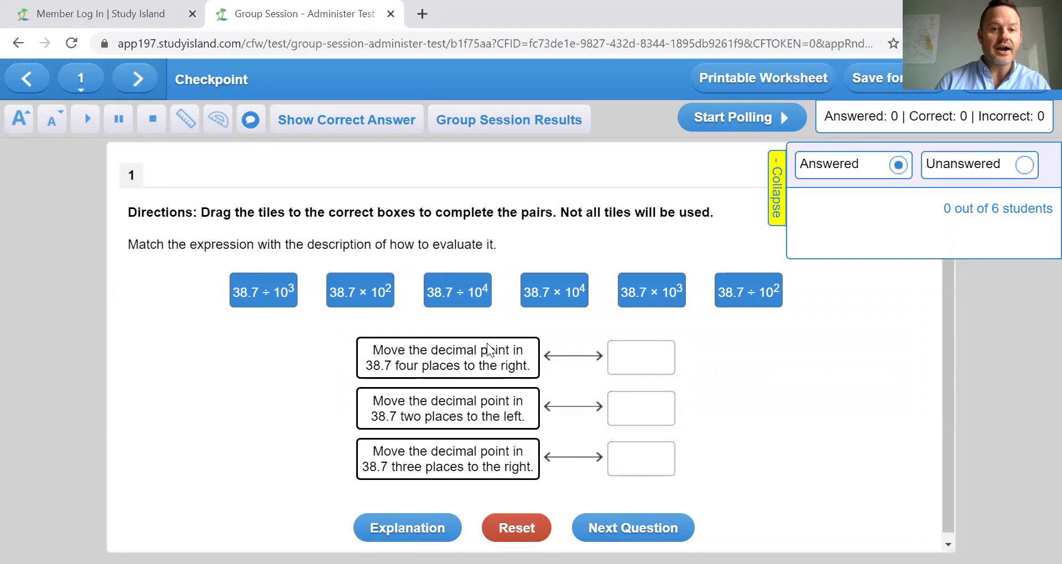
- Match 38.7 ÷ 10³, 38.7 × 10⁴ and 38.7 × 10³ to their decimal-move descriptions
drag(285, 292, 653, 406)
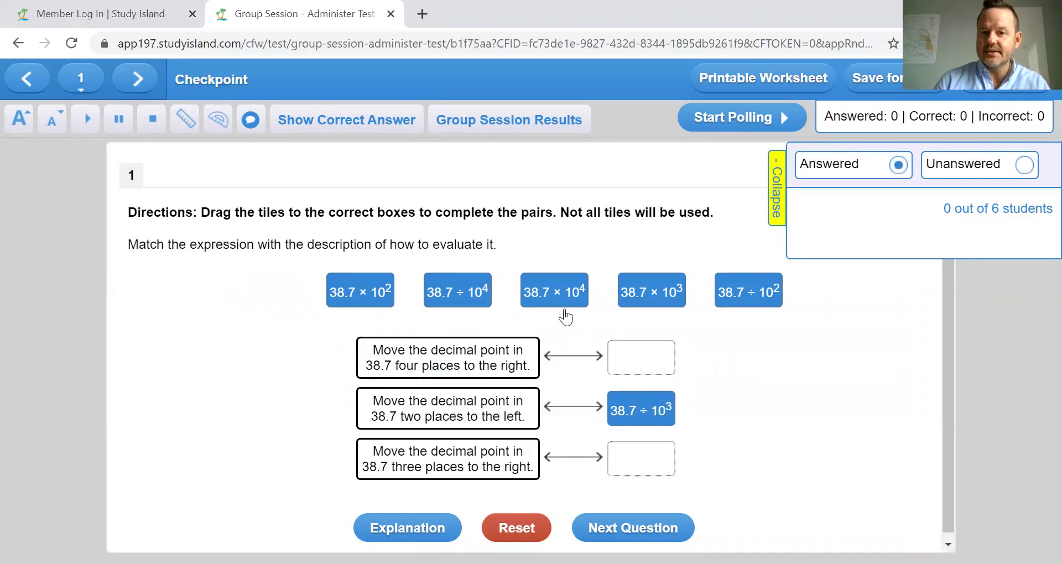
drag(571, 301, 664, 357)
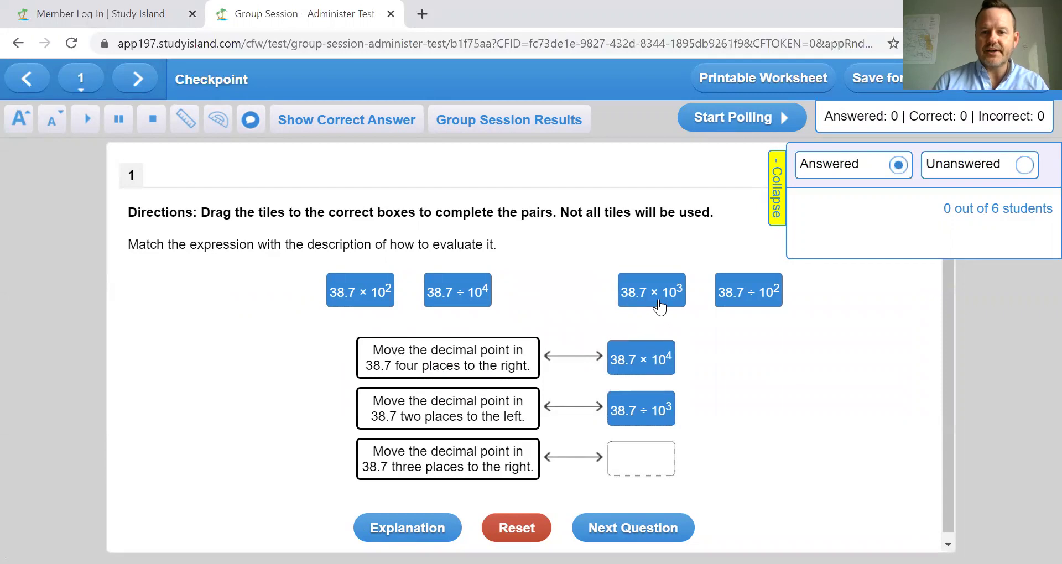
drag(658, 304, 652, 474)
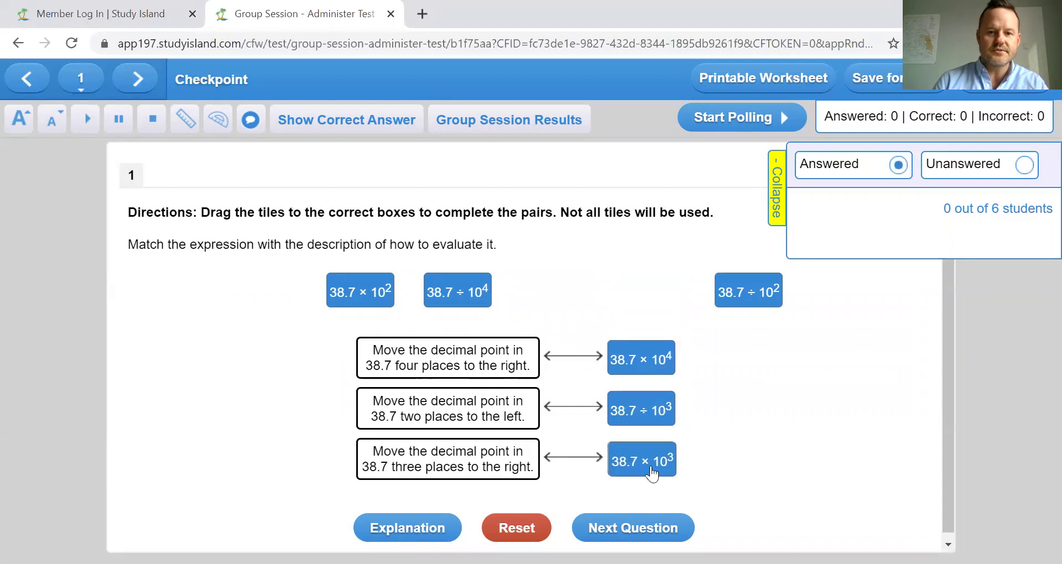
- Advance through question 2 to question 3, the book-weight comparison
scroll(717, 456, down, 1)
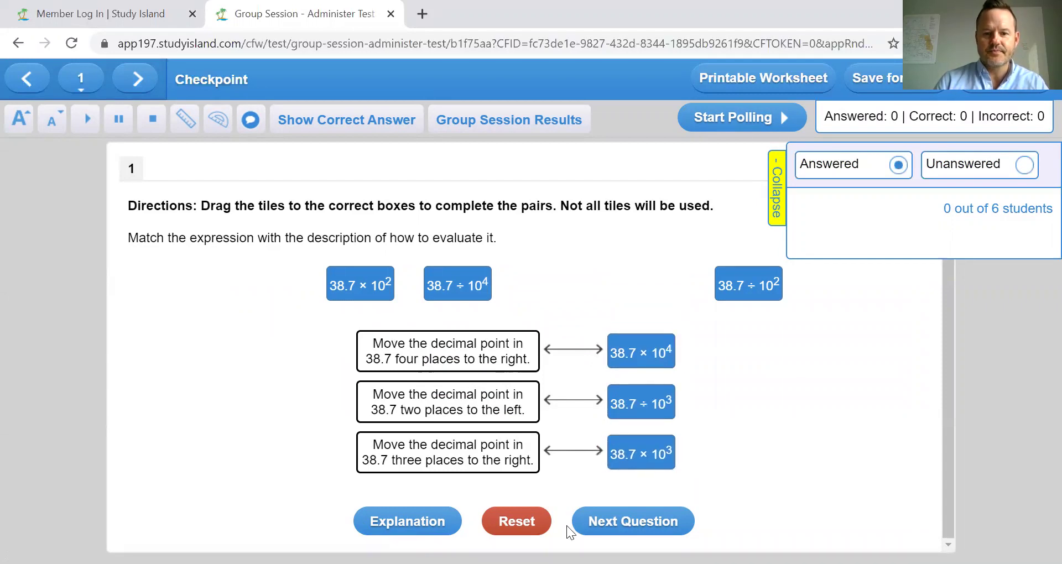
click(625, 525)
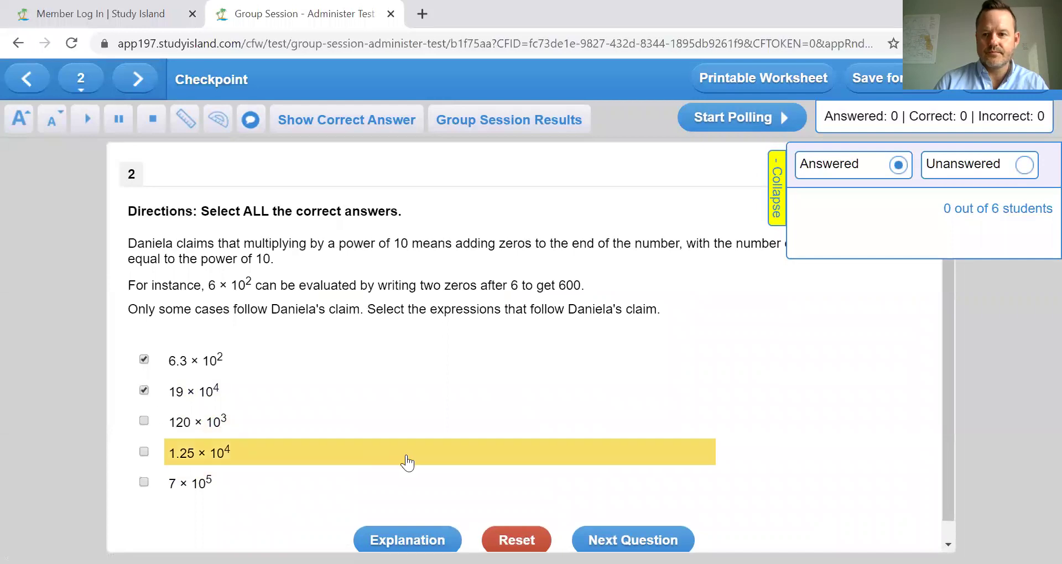
scroll(403, 462, down, 1)
click(623, 529)
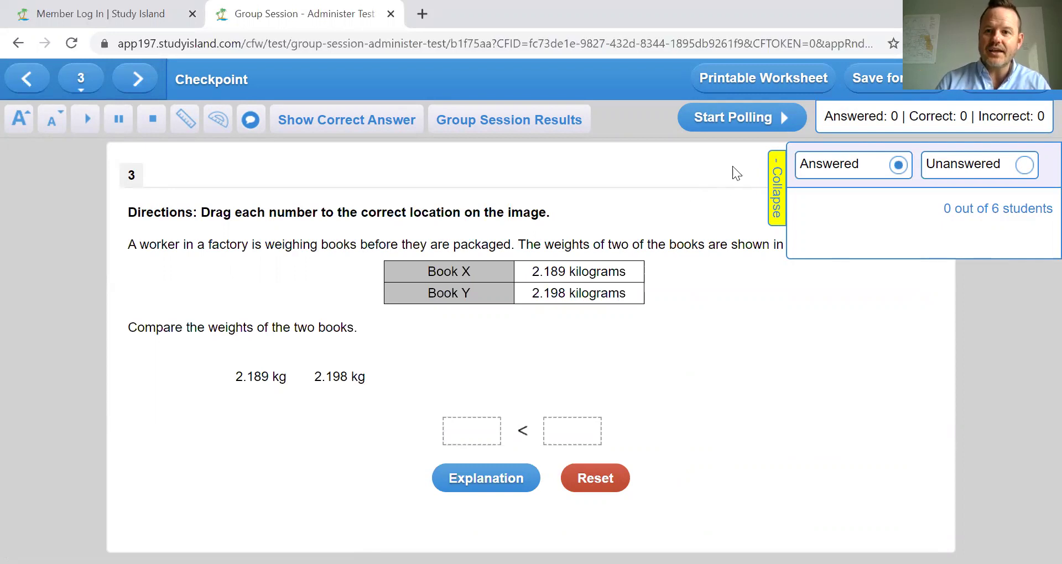
- Start polling on question 3 to collect student answers live
click(740, 129)
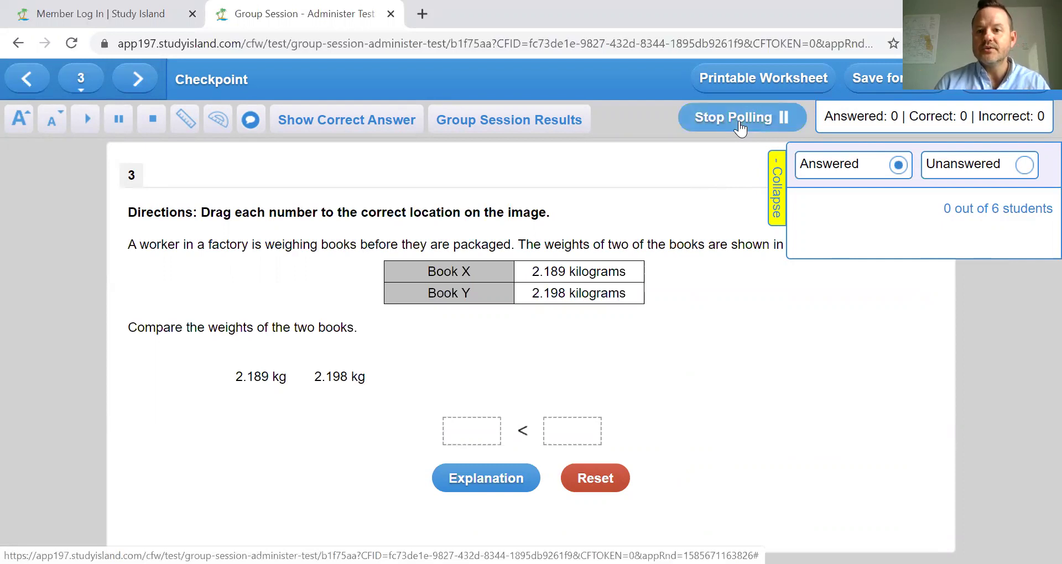